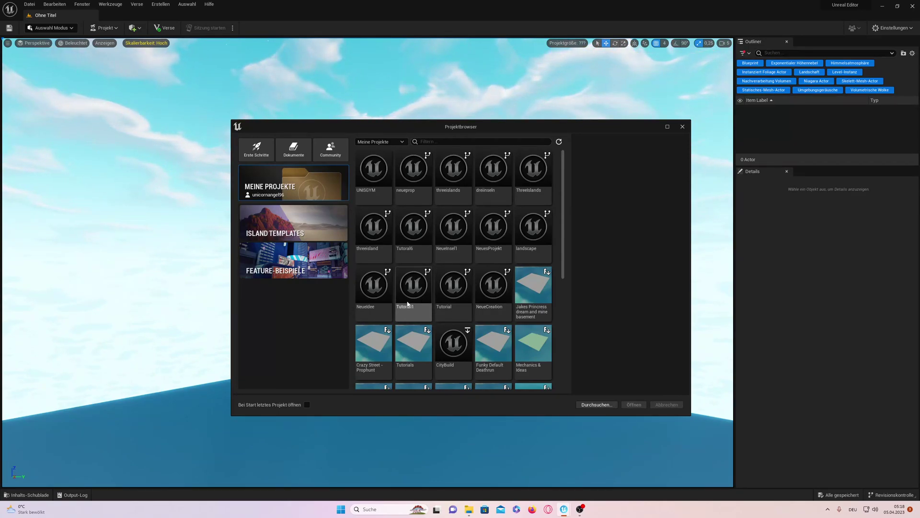
- Select Tutorial1 to reveal its project path and bring up the Fortnite Projects folder in File Explorer
{"action": "left_click", "coordinate": [413, 288]}
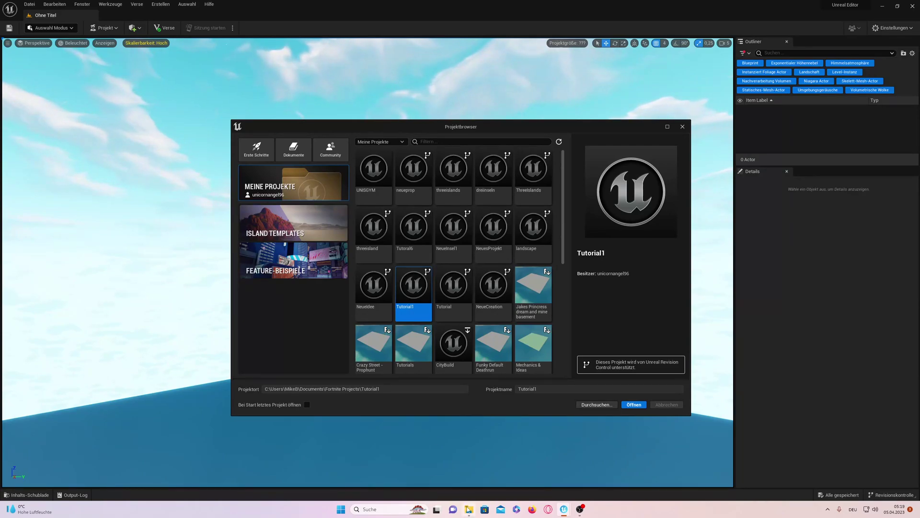
{"action": "left_click", "coordinate": [468, 509]}
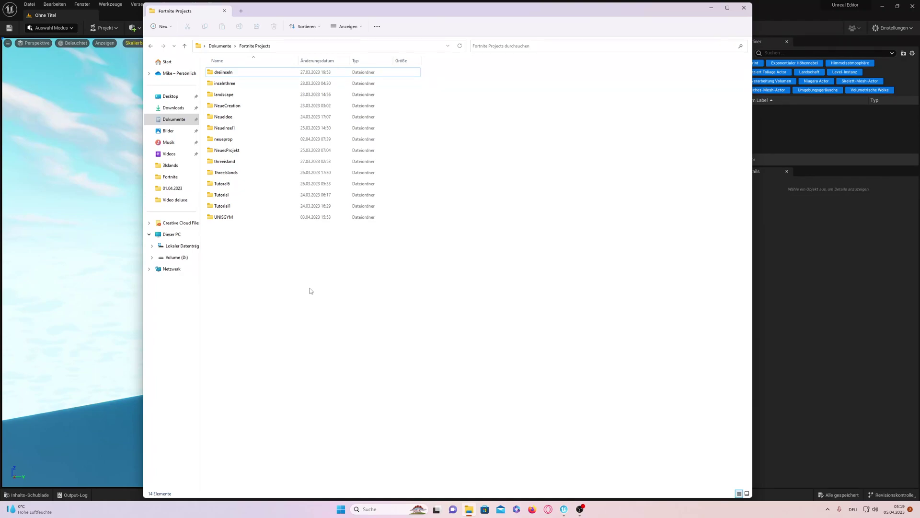
- Delete the NeuesProjekt folder from Fortnite Projects via its context menu
{"action": "left_click", "coordinate": [233, 151]}
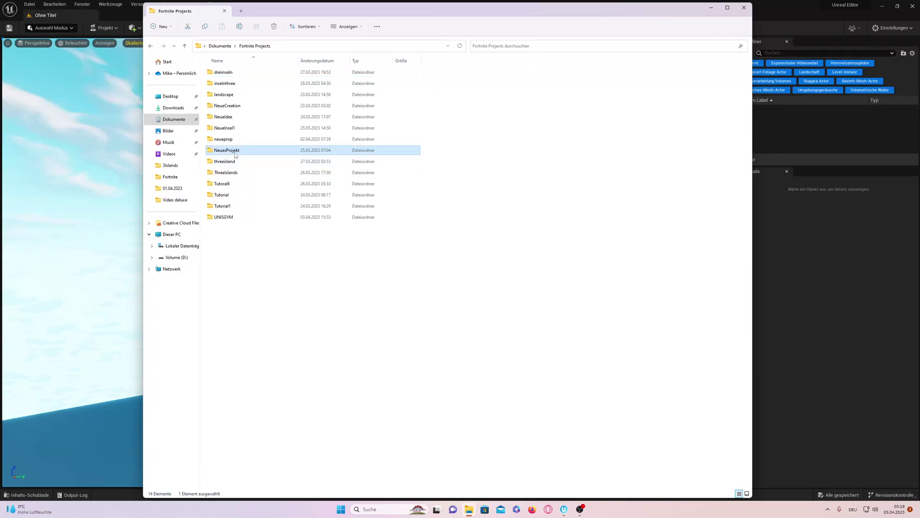
{"action": "right_click", "coordinate": [234, 151]}
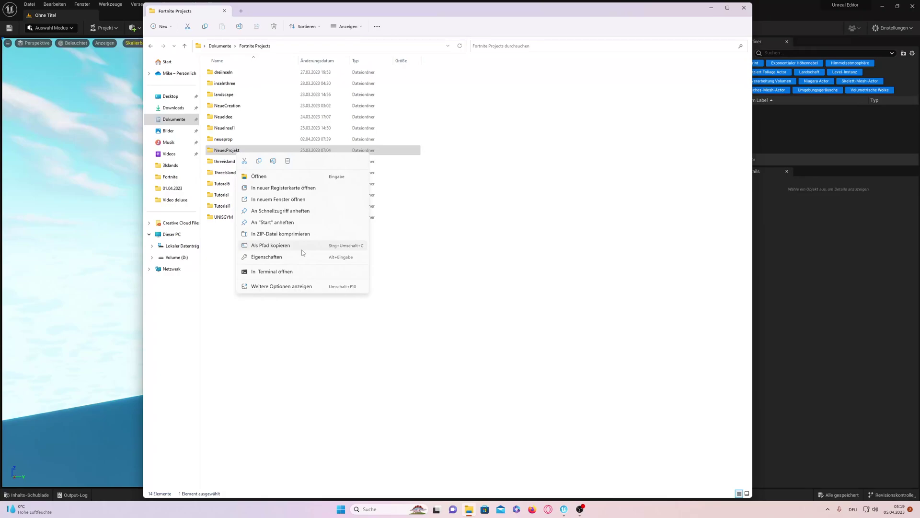
{"action": "left_click", "coordinate": [288, 161]}
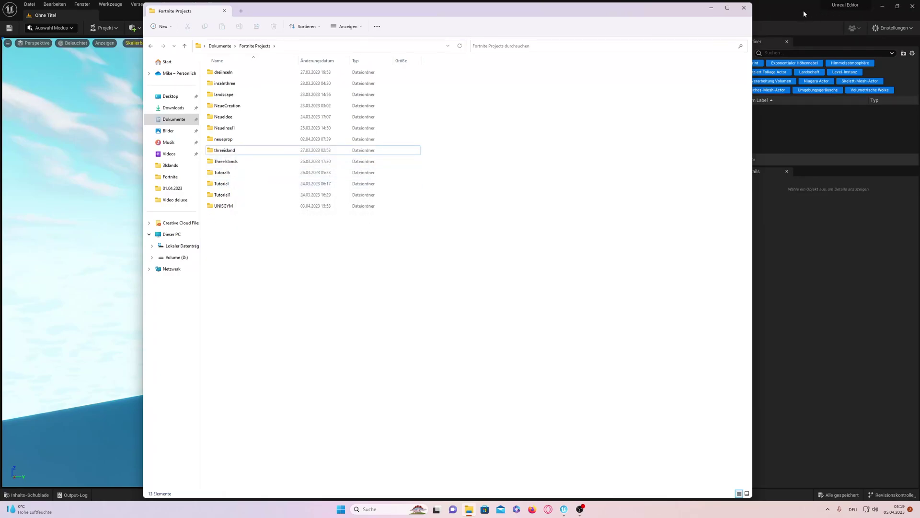
- Close File Explorer and quit UEFN, confirming Ja in the Editor schließen dialog
{"action": "left_click", "coordinate": [742, 9]}
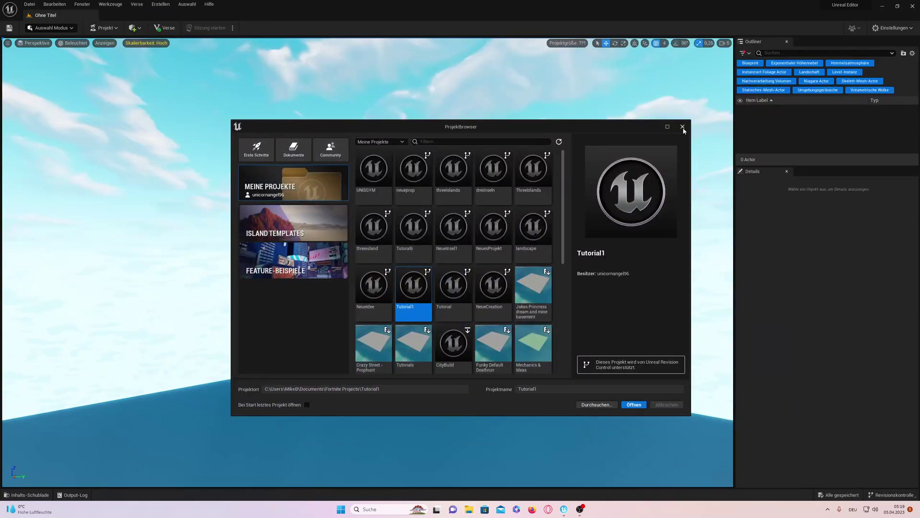
{"action": "left_click", "coordinate": [683, 127]}
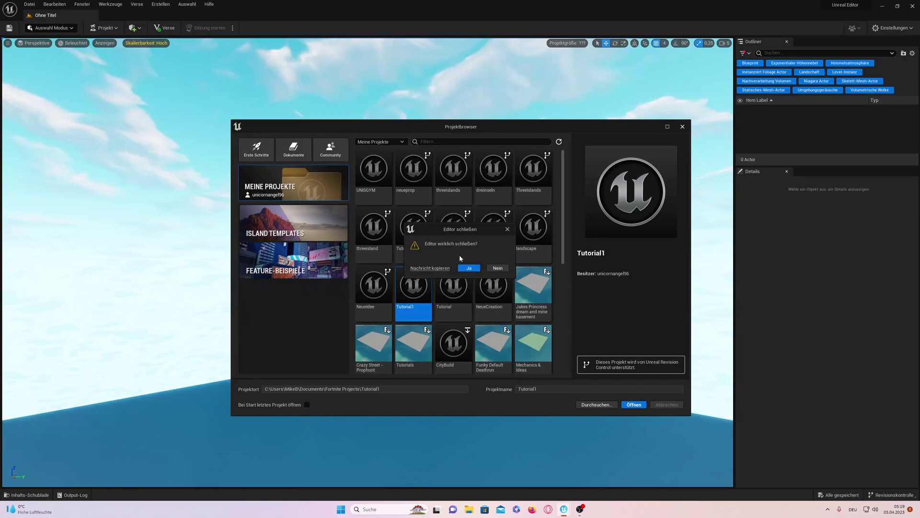
{"action": "left_click", "coordinate": [465, 270]}
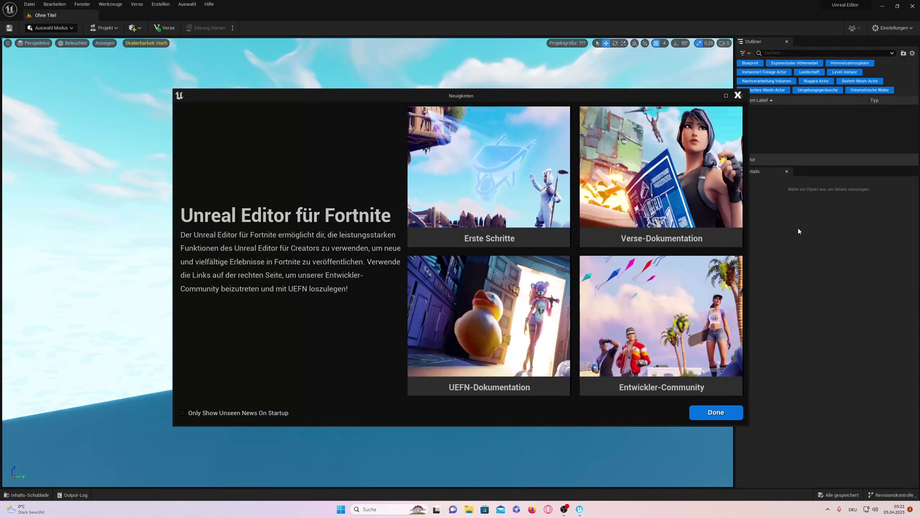
- Dismiss the Neuigkeiten screen so the project list loads without NeuesProjekt
{"action": "left_click", "coordinate": [738, 96]}
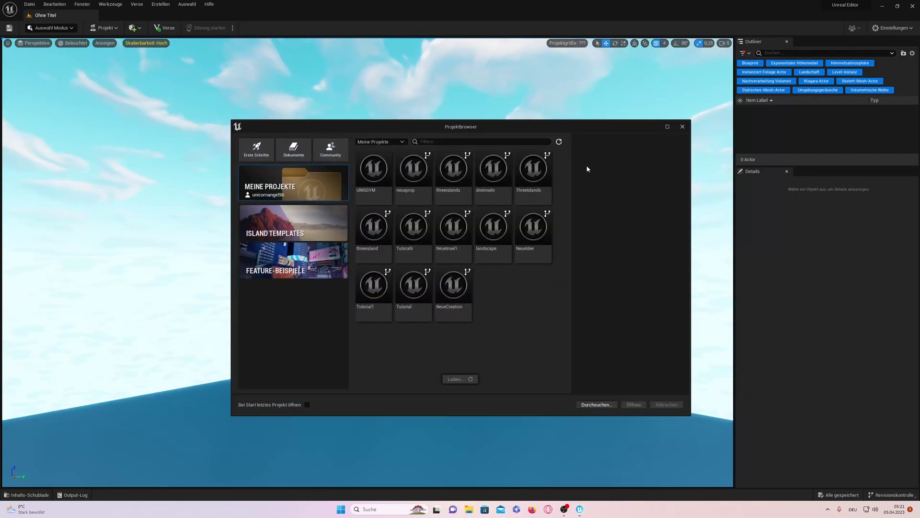